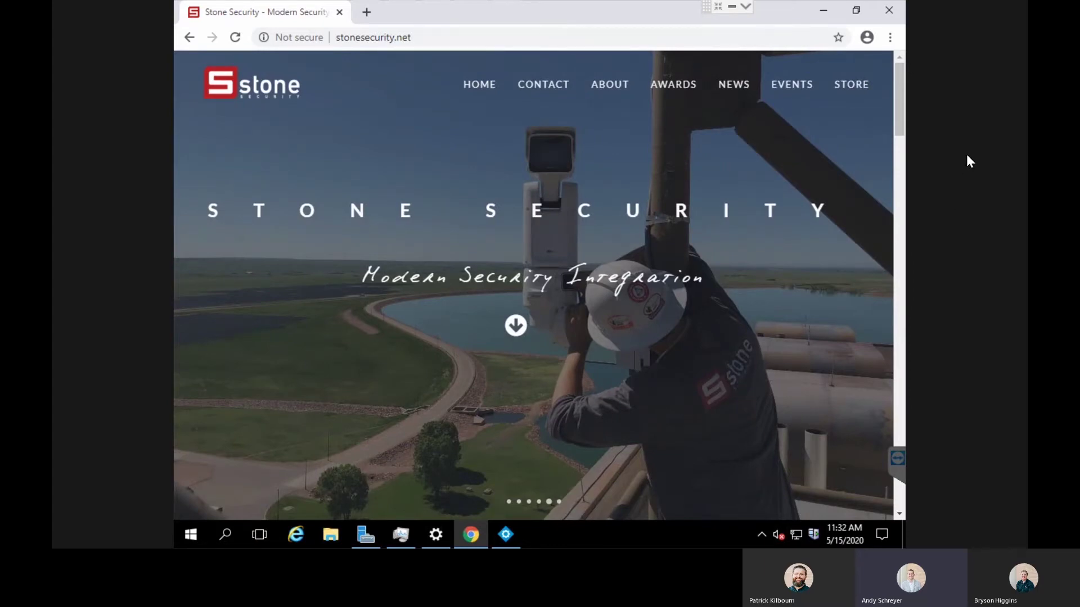
# Step: Connect the management client to the server and dismiss the trial license notice
pyautogui.click(824, 12)
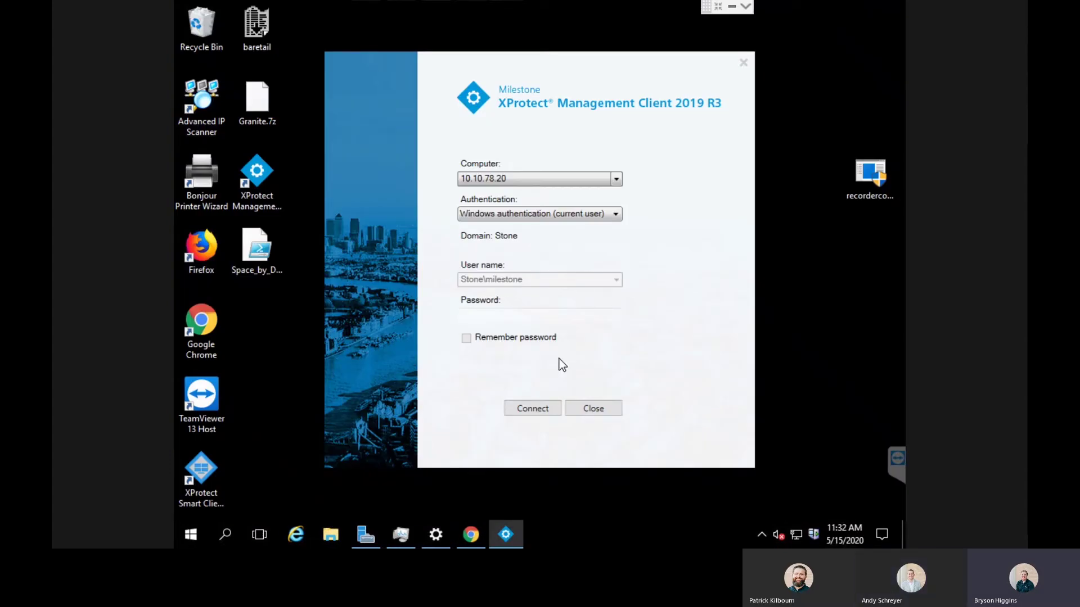
pyautogui.click(533, 411)
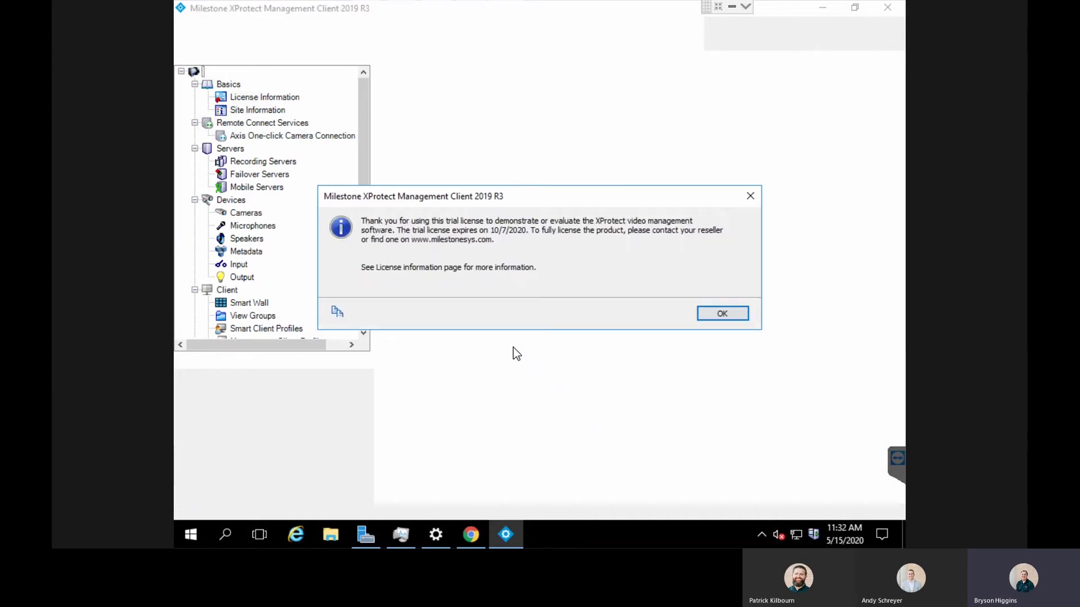
pyautogui.click(708, 313)
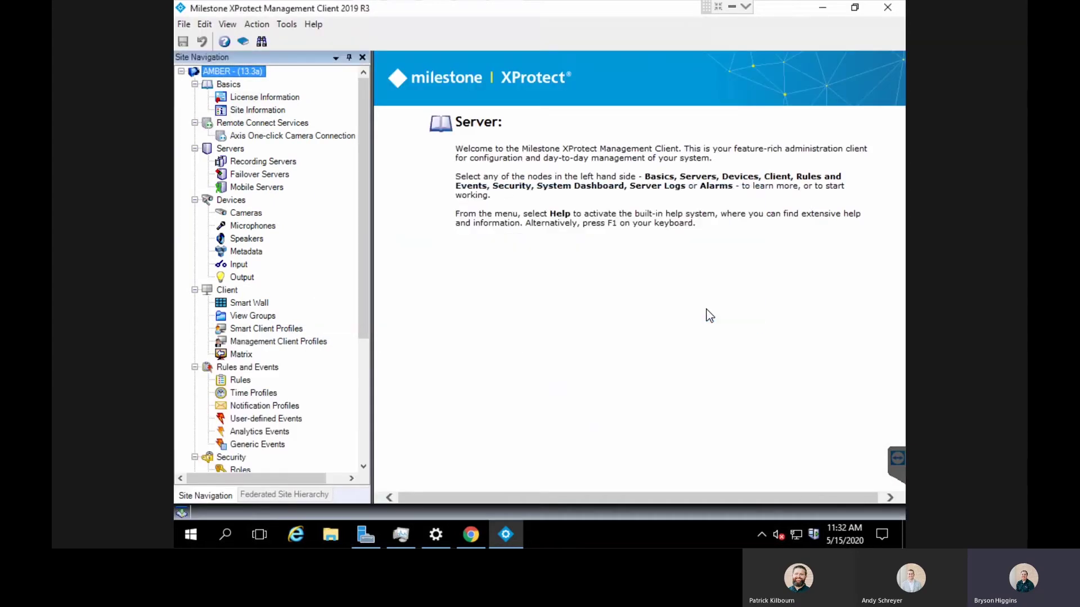
# Step: Turn on Record keyframes only for the SLC - Admin Office Hall camera in SLC Office and save
pyautogui.click(249, 214)
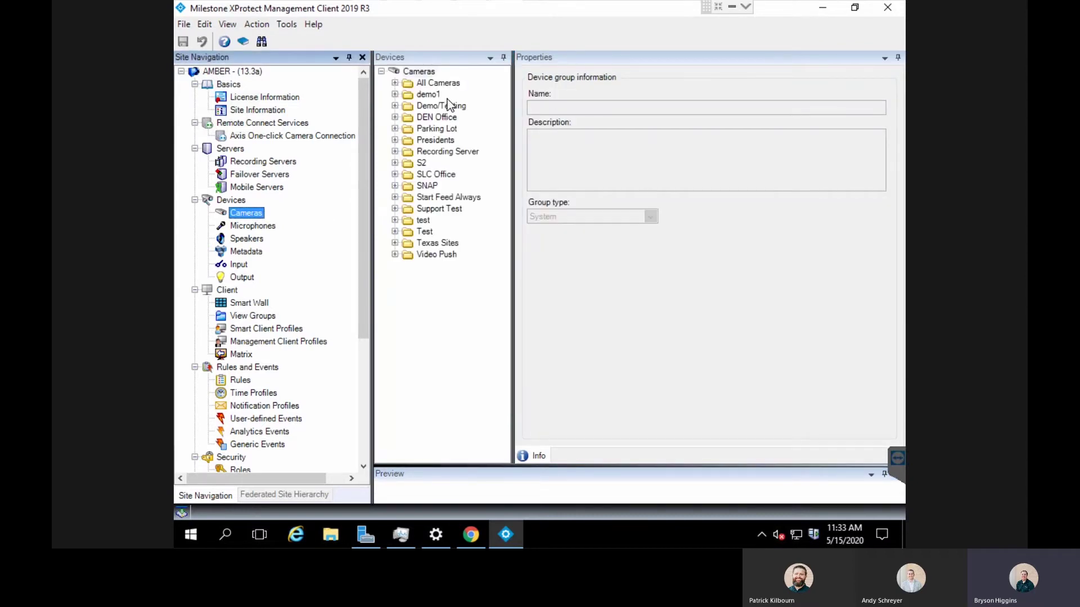
pyautogui.click(444, 84)
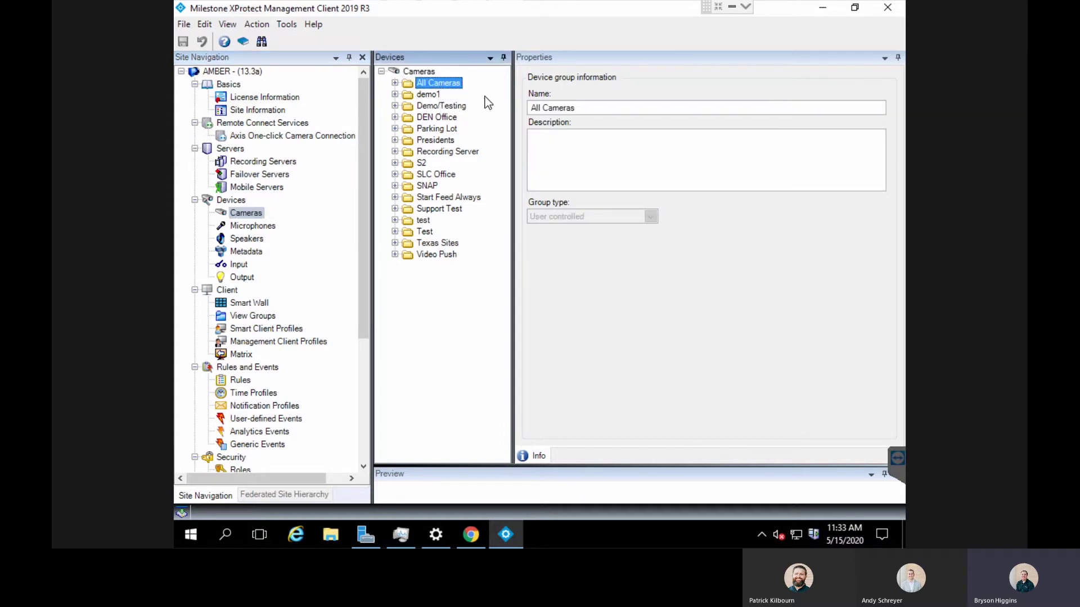
pyautogui.click(423, 179)
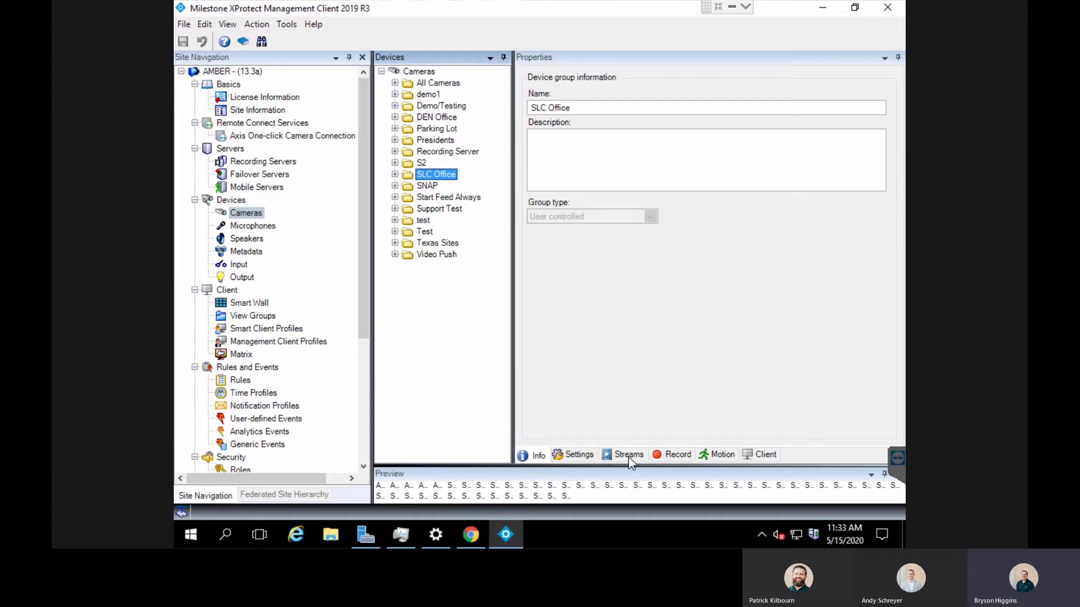
pyautogui.click(673, 455)
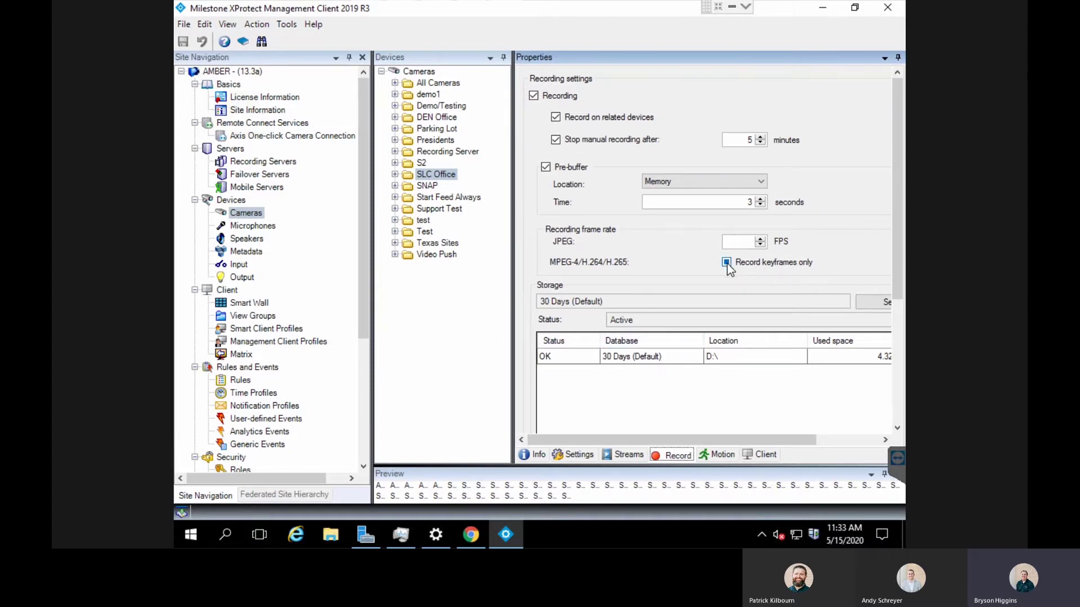
pyautogui.click(395, 175)
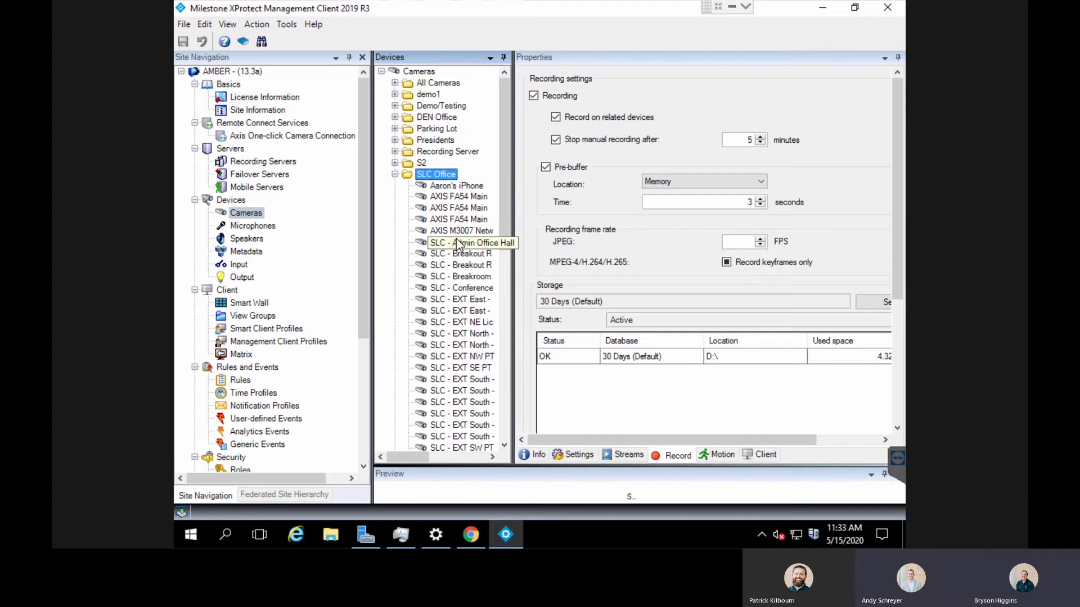
pyautogui.click(456, 242)
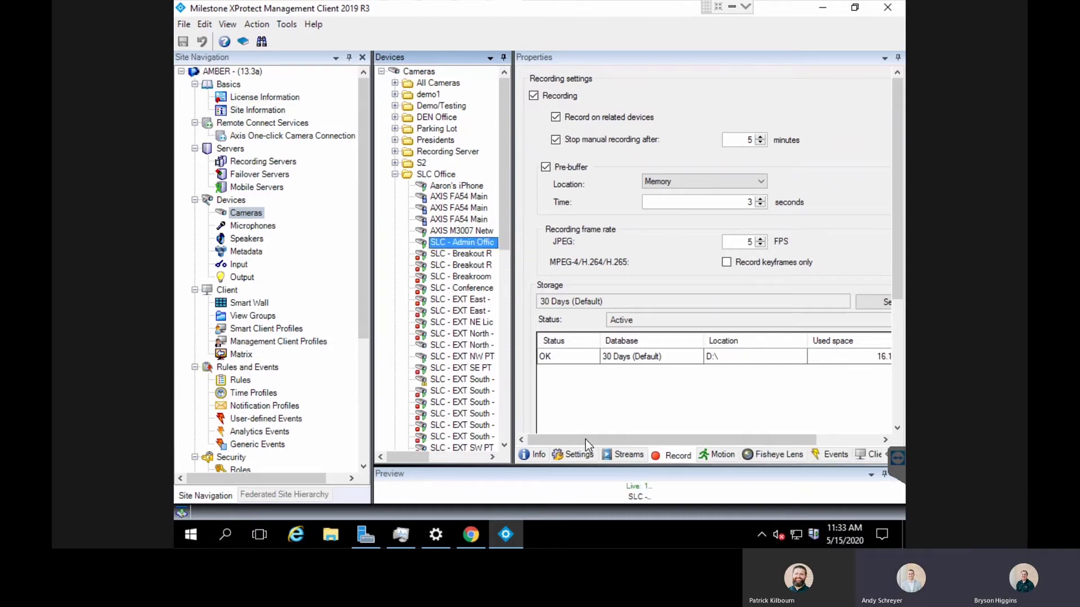
pyautogui.click(729, 264)
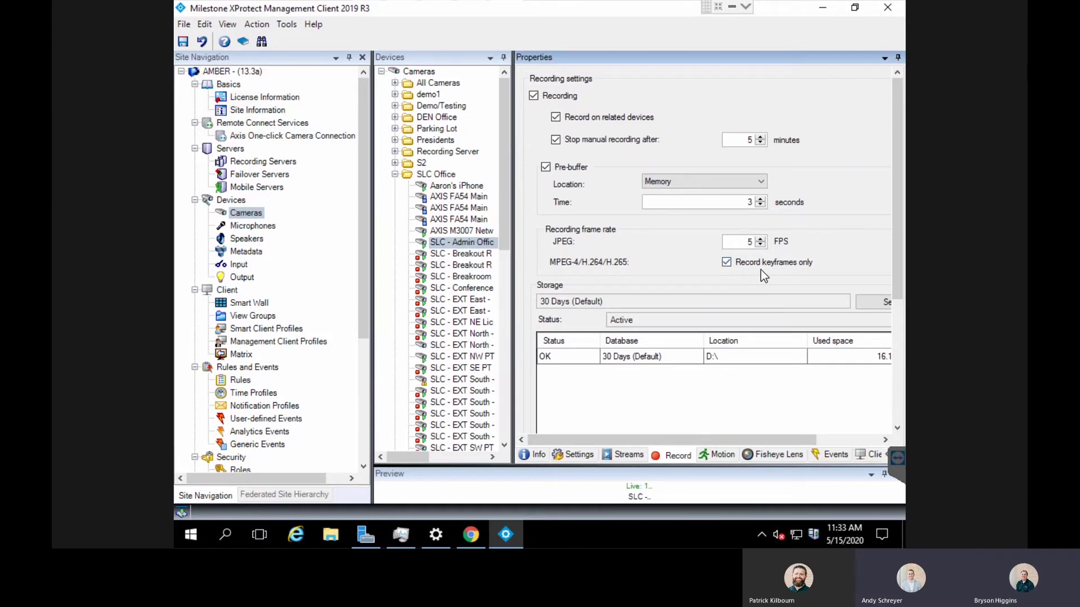
pyautogui.click(183, 44)
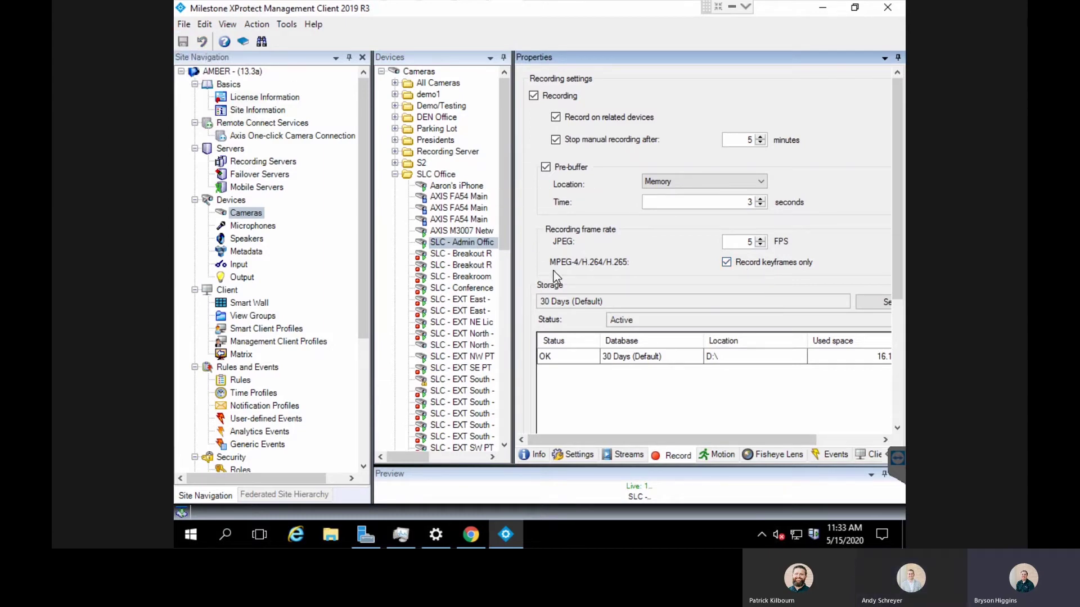
# Step: Add a rule named 'Keyframe Recording Continously' that performs an action in a time interval
pyautogui.click(241, 382)
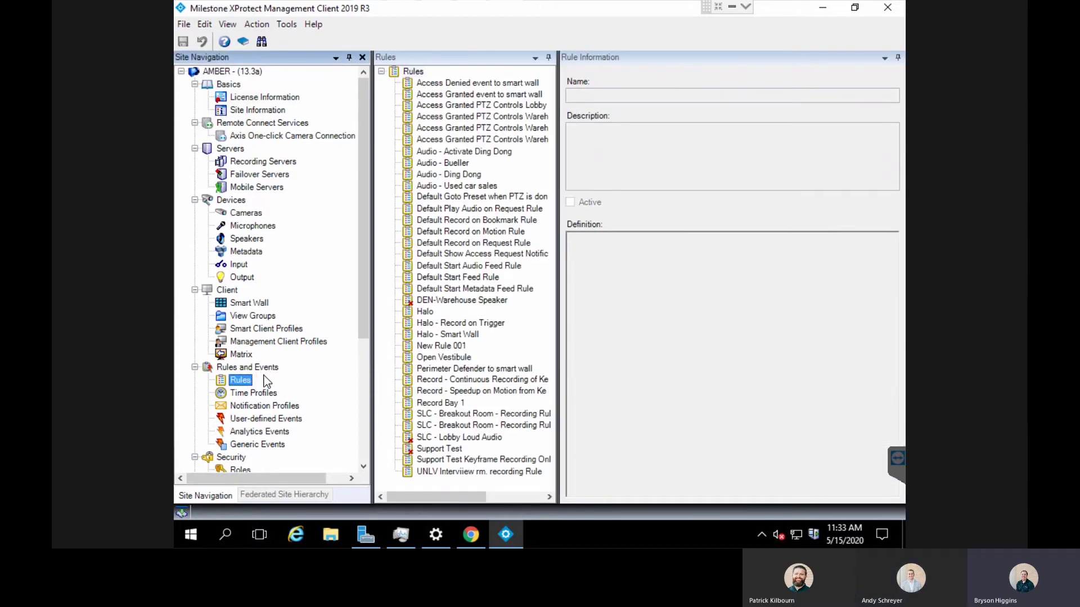
pyautogui.rightClick(397, 484)
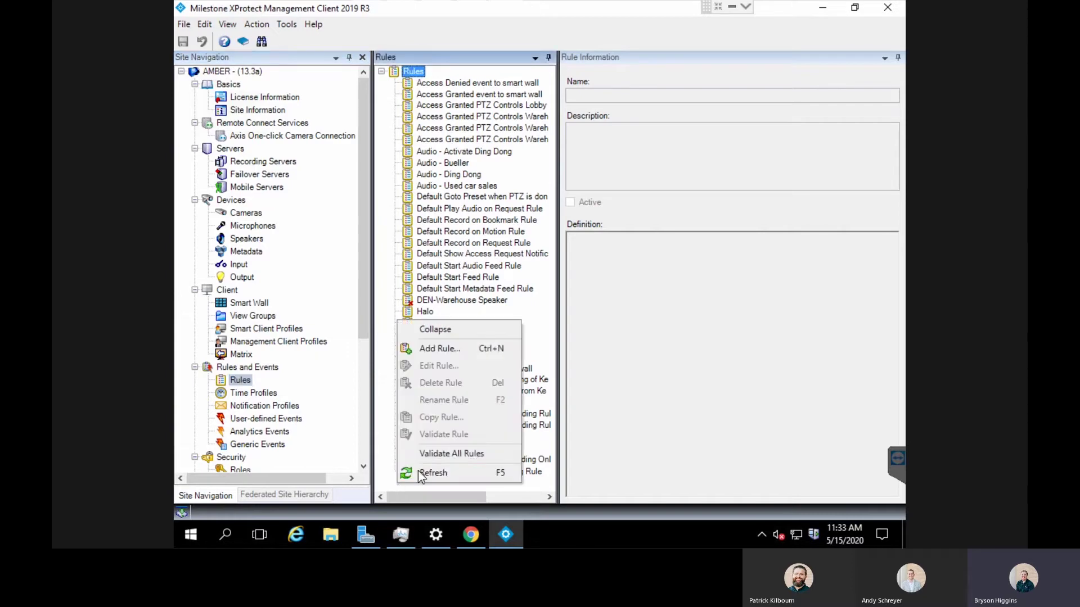
pyautogui.click(455, 350)
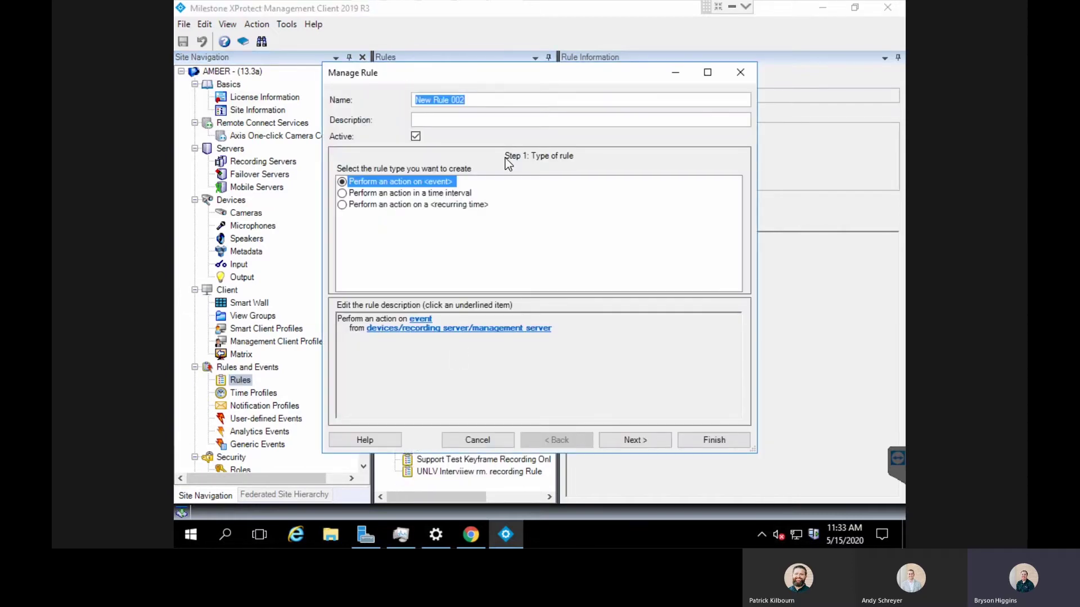
pyautogui.write('Keyframe Recording COng')
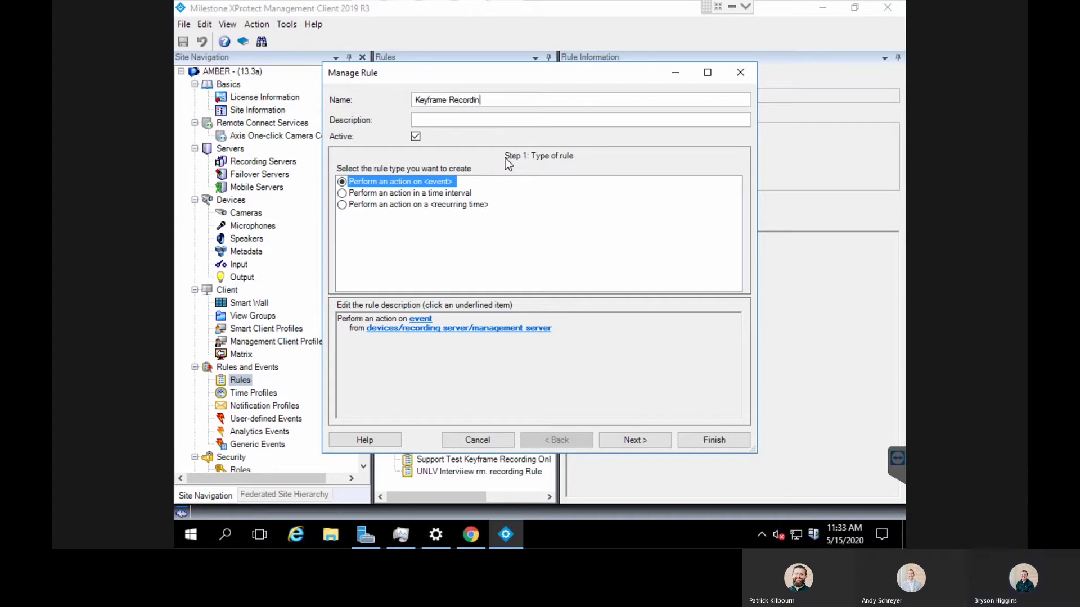
pyautogui.press('BackSpace')
pyautogui.press('BackSpace')
pyautogui.press('BackSpace')
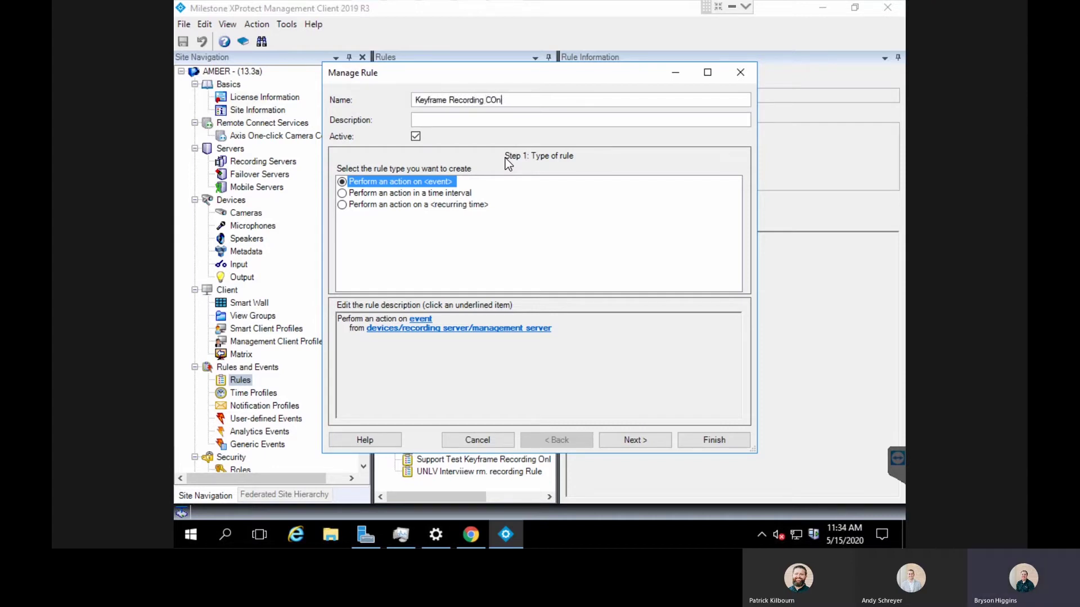
pyautogui.write('ontinously')
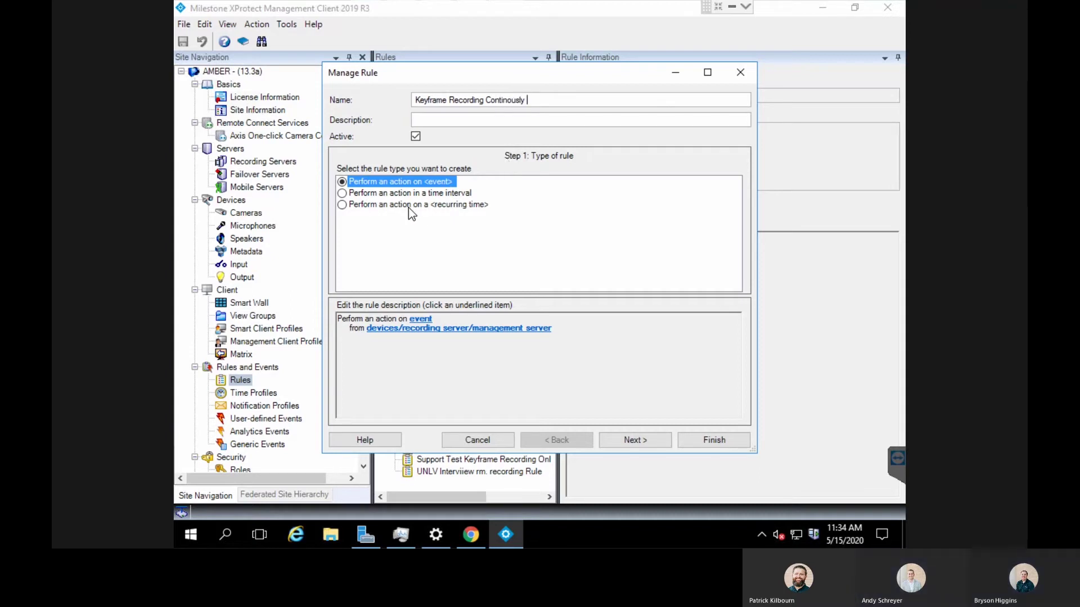
pyautogui.click(342, 194)
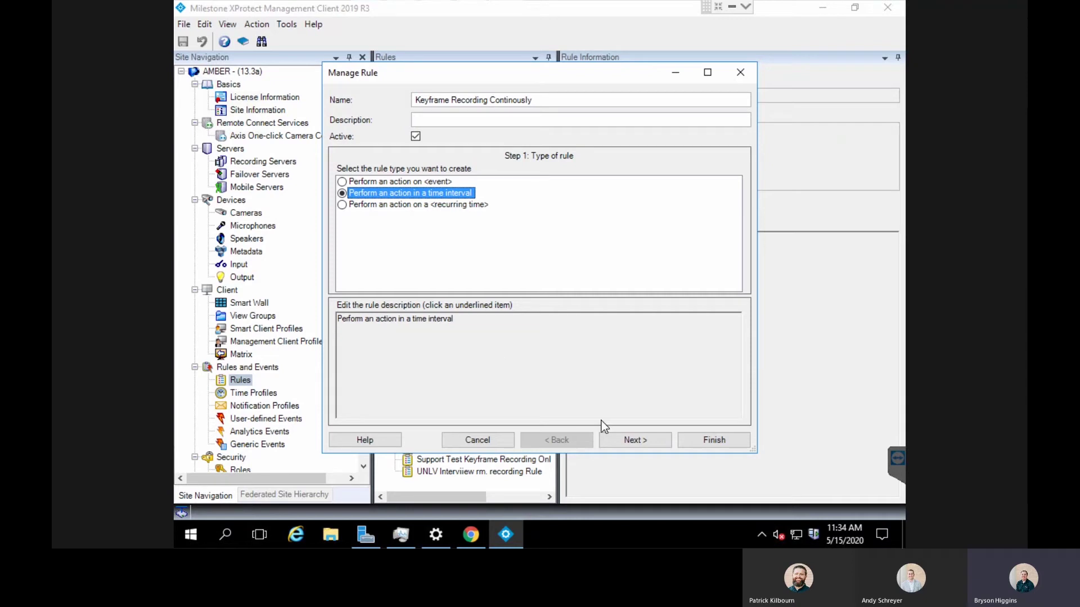
# Step: Make the rule apply always, with start recording on devices as its action
pyautogui.click(632, 442)
pyautogui.click(342, 227)
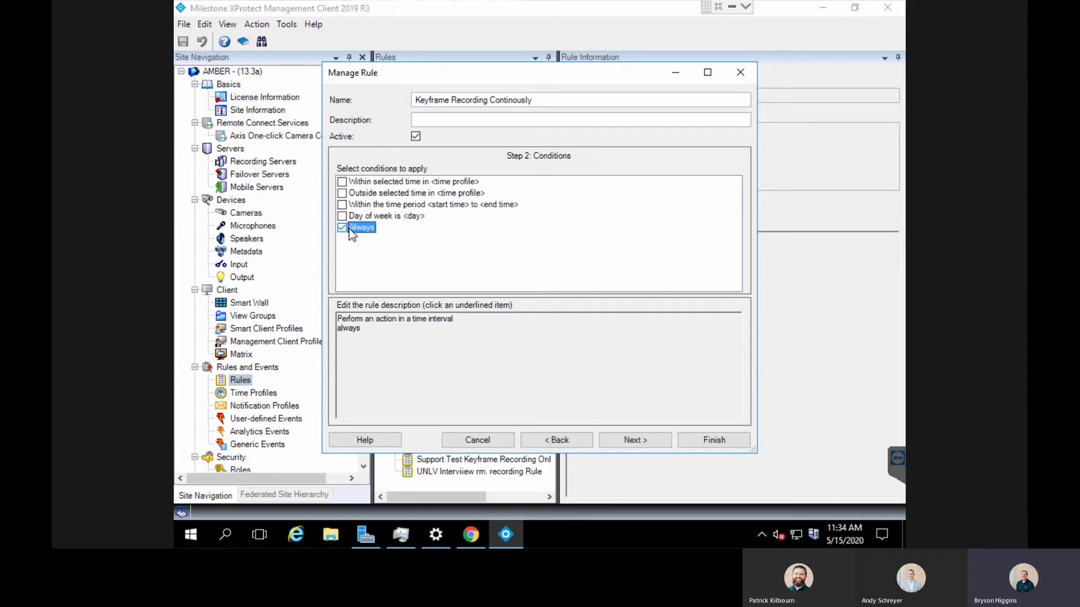
pyautogui.click(631, 442)
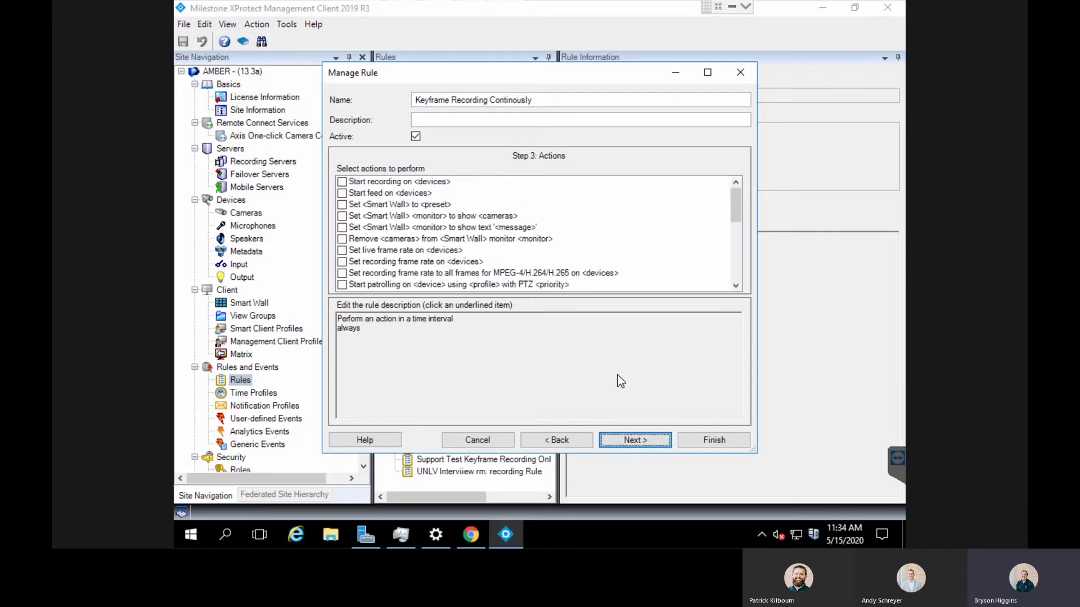
pyautogui.click(342, 181)
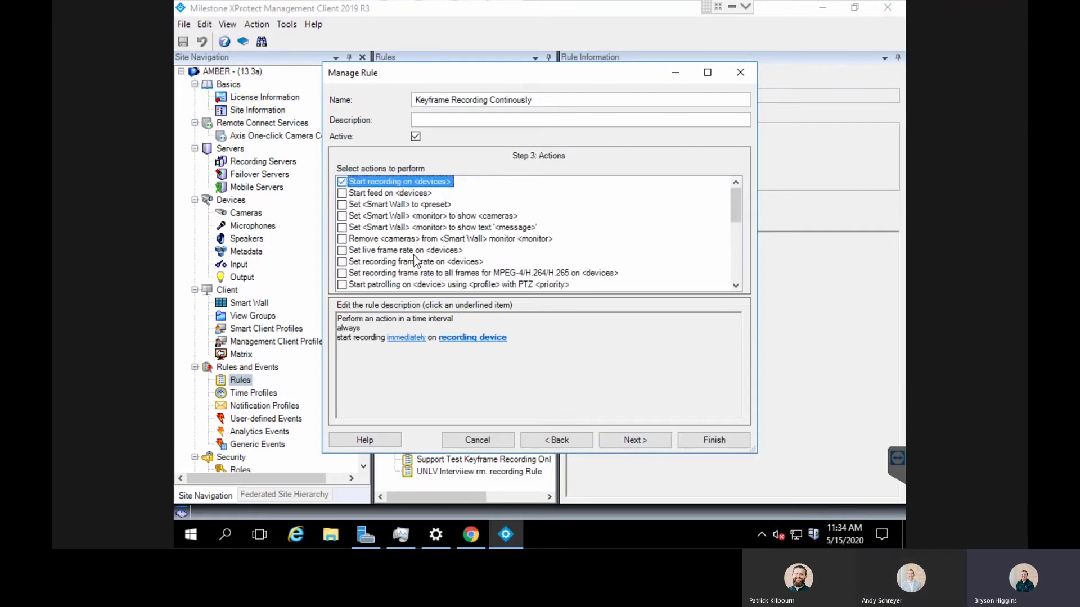
# Step: Choose SLC - Admin Office Hall as the recording camera and finish the rule with default stop settings
pyautogui.click(461, 338)
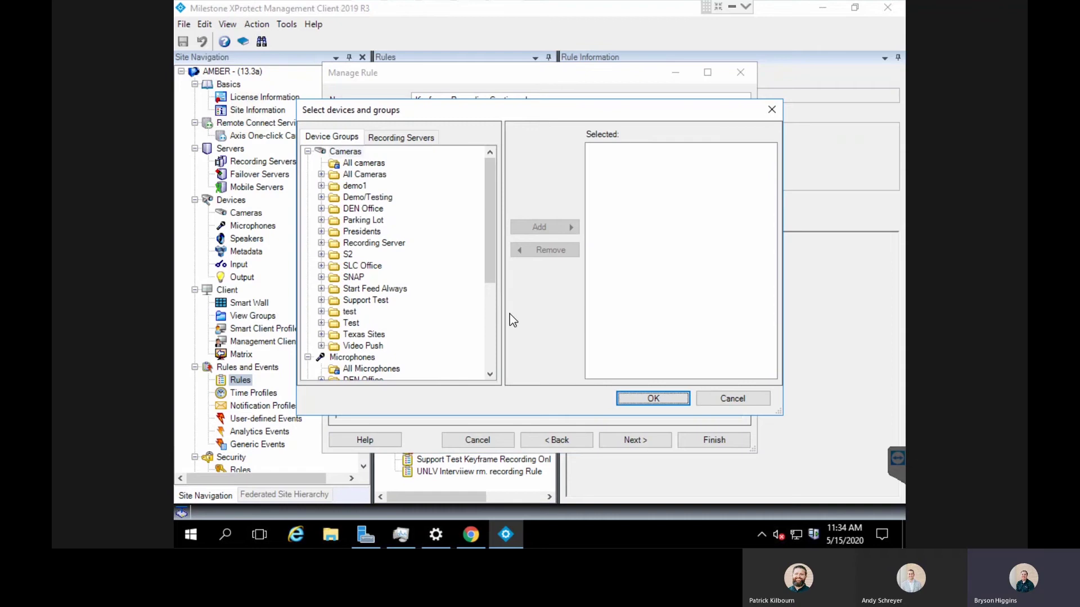
pyautogui.click(321, 266)
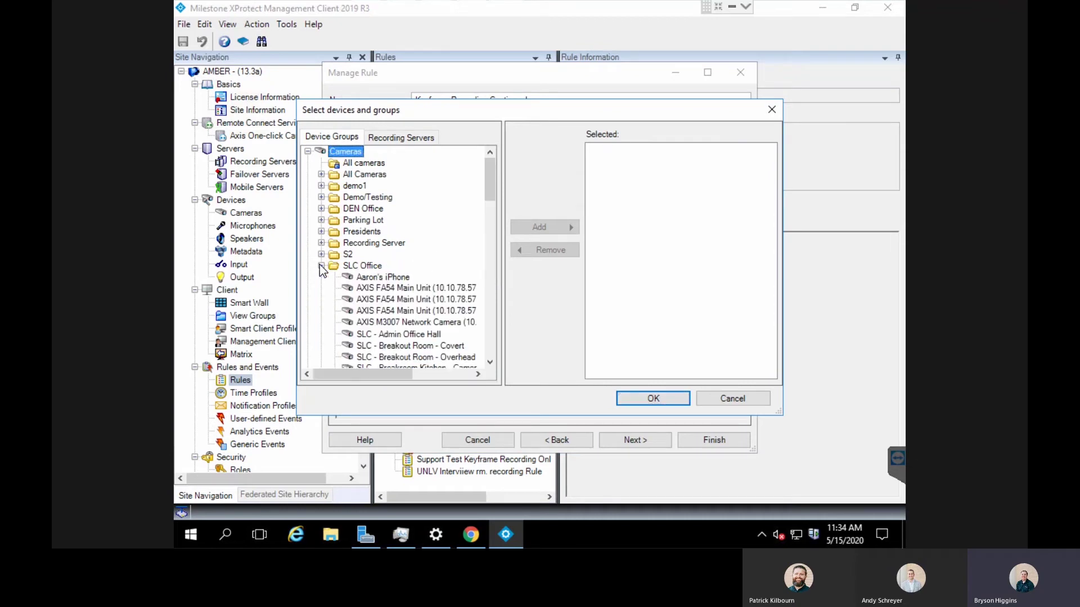
pyautogui.click(397, 334)
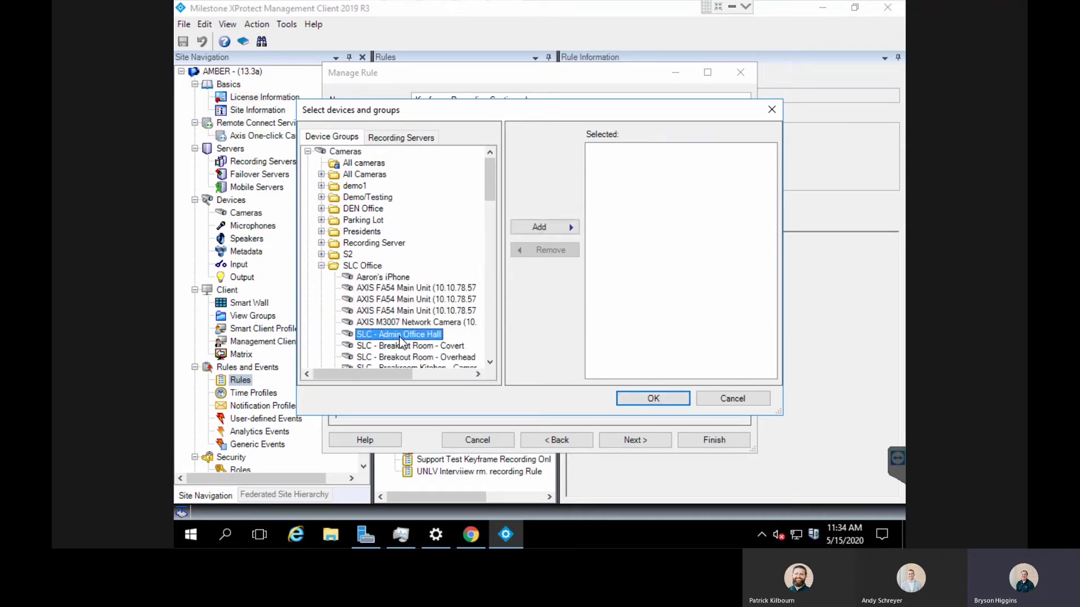
pyautogui.click(528, 228)
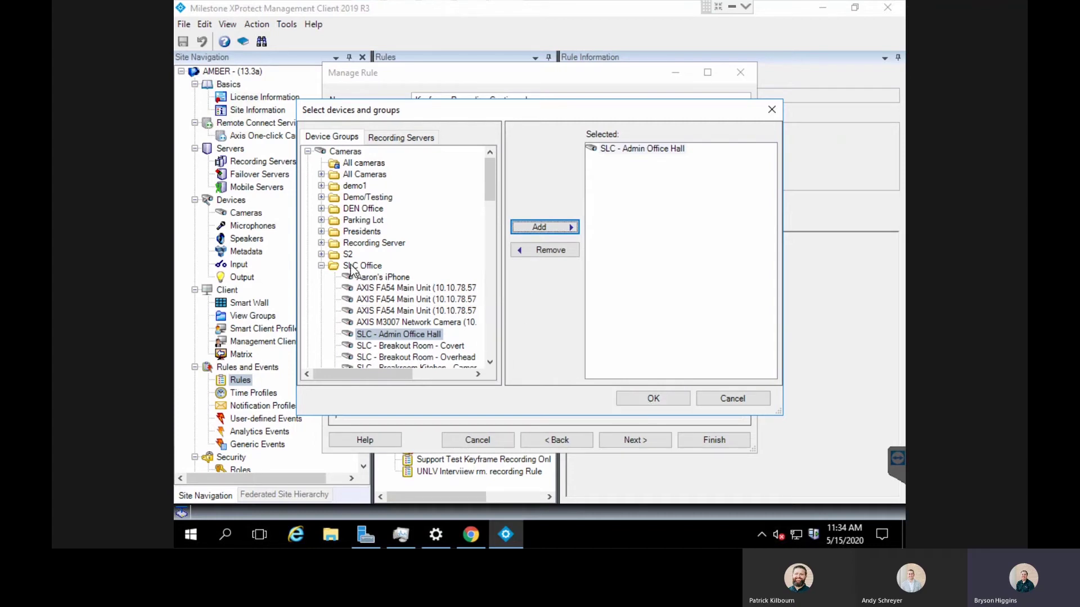
pyautogui.click(364, 164)
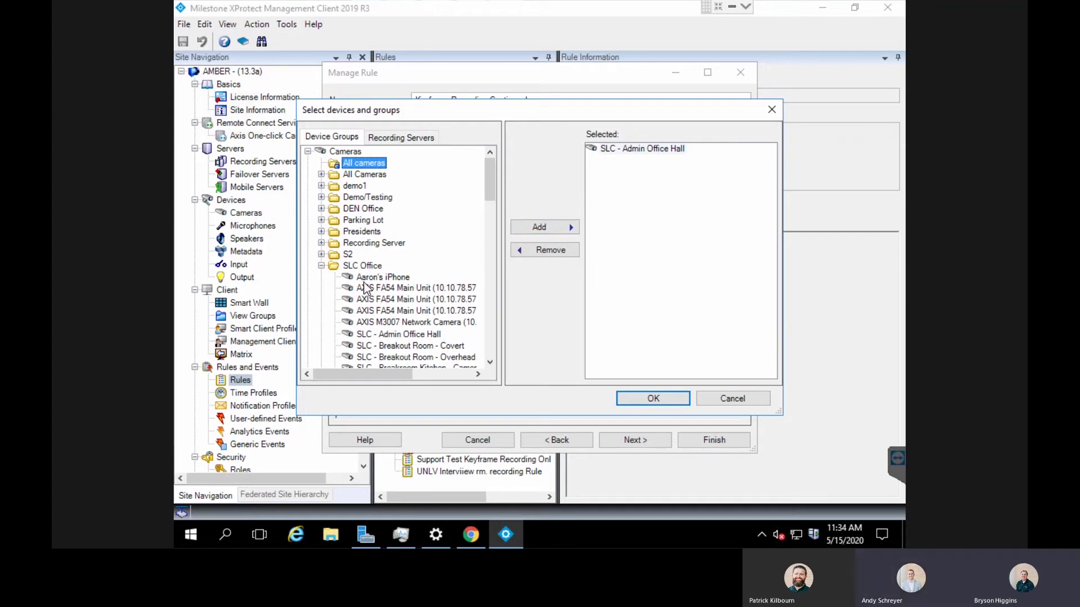
pyautogui.click(653, 400)
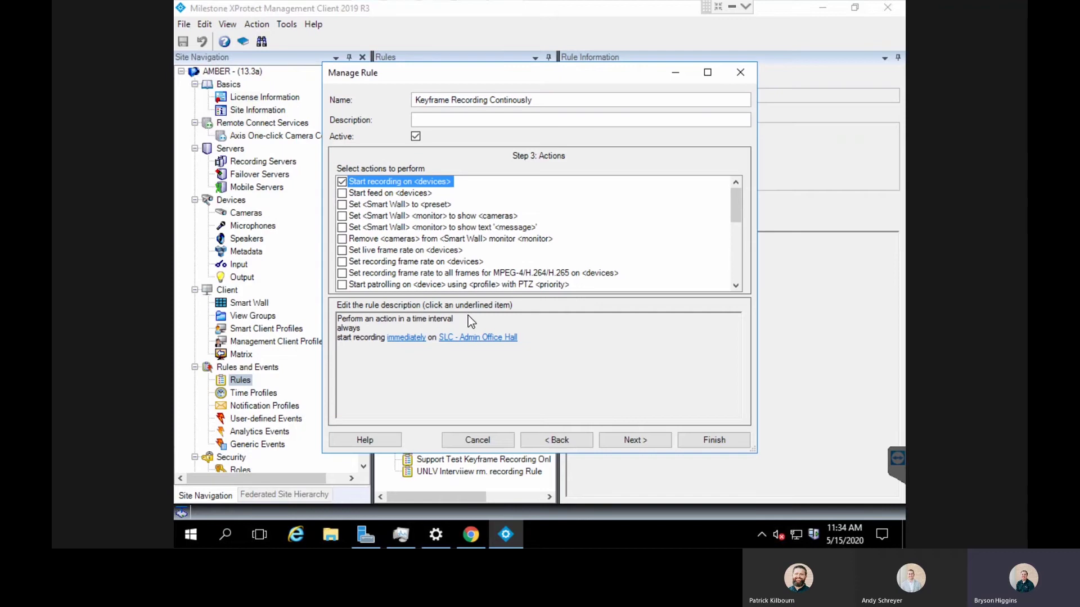
pyautogui.click(651, 444)
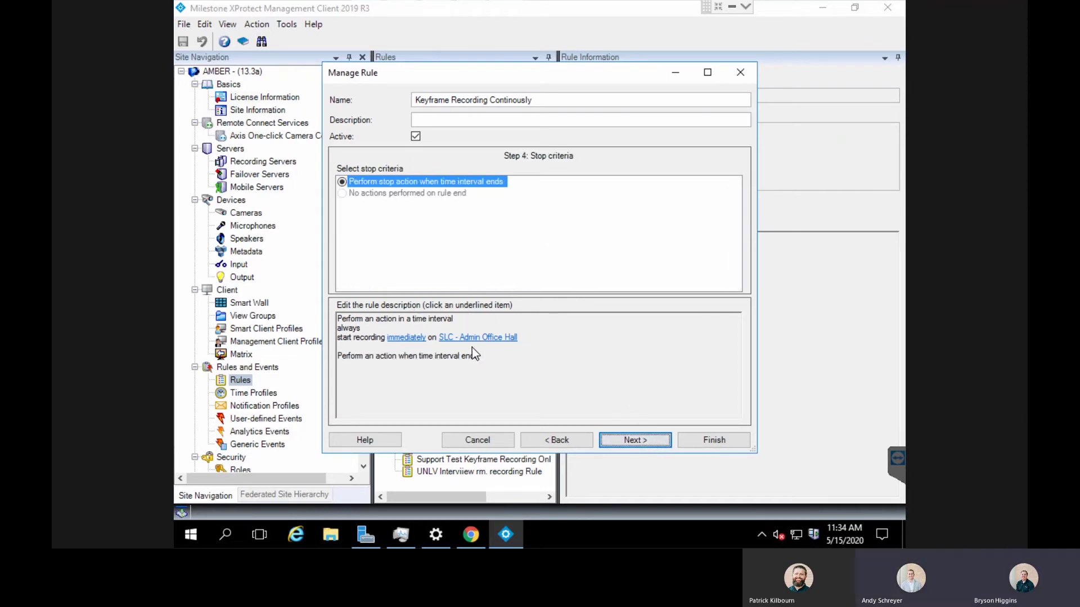
pyautogui.click(648, 444)
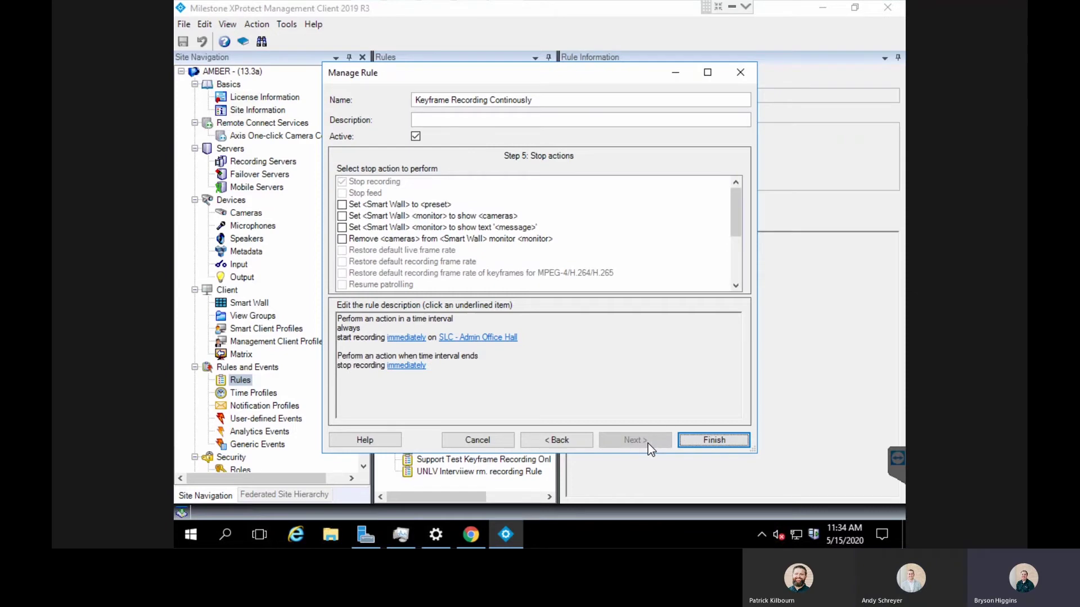
pyautogui.click(713, 442)
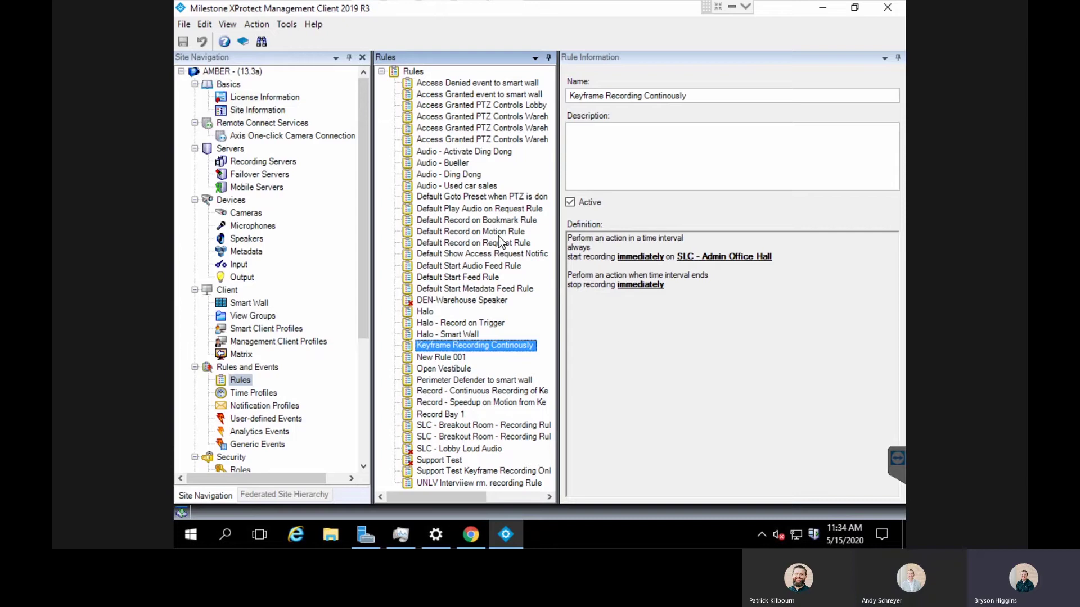
# Step: Keep 'Set recording frame rate to all frames' enabled in Default Record on Motion Rule and save it
pyautogui.click(436, 233)
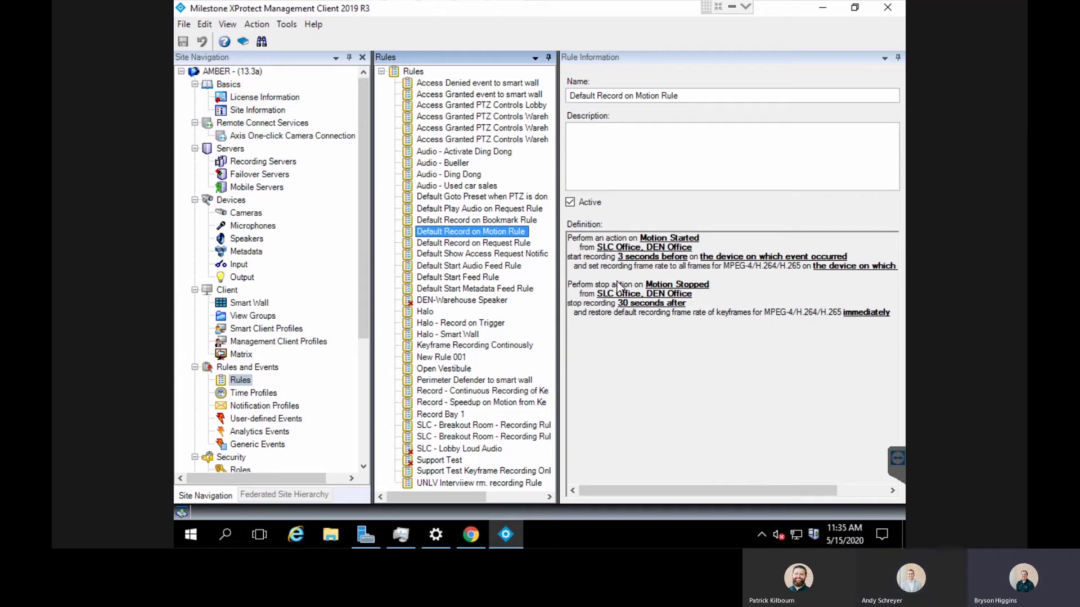
pyautogui.rightClick(497, 233)
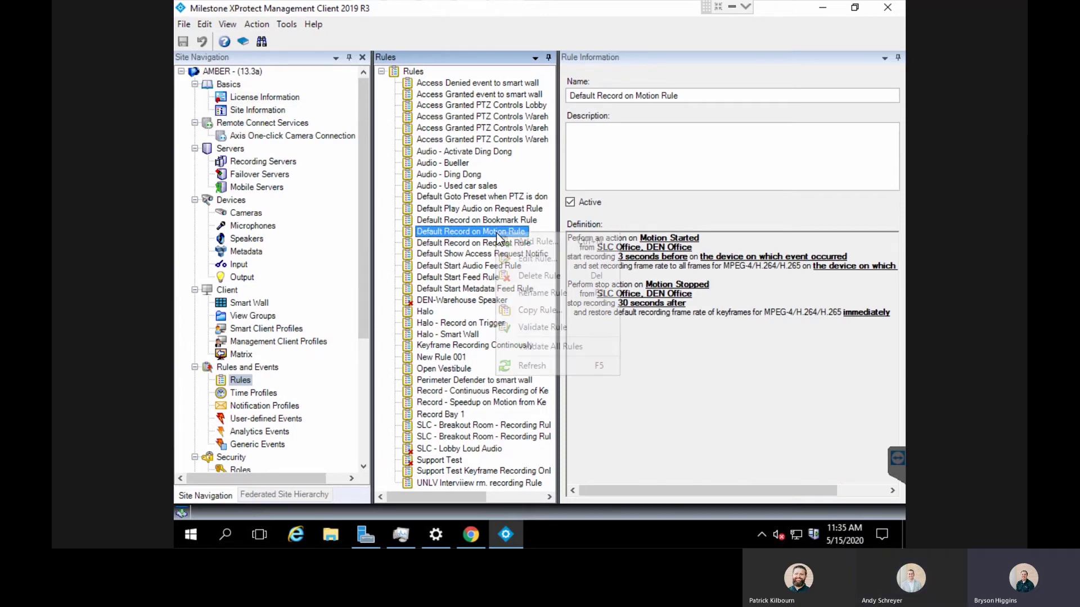
pyautogui.click(525, 259)
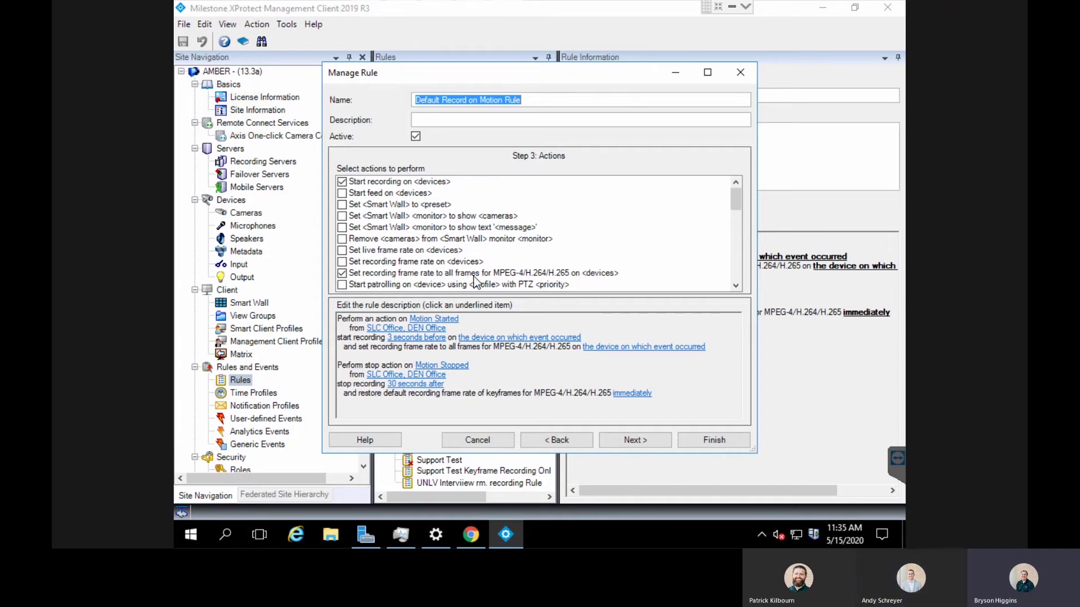
pyautogui.click(342, 273)
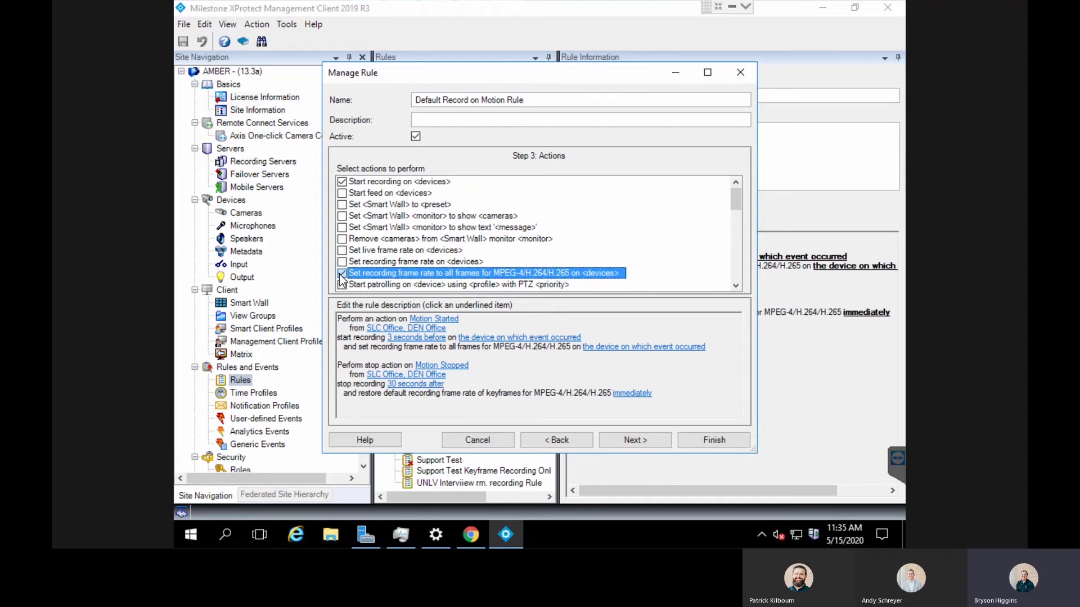
pyautogui.click(342, 274)
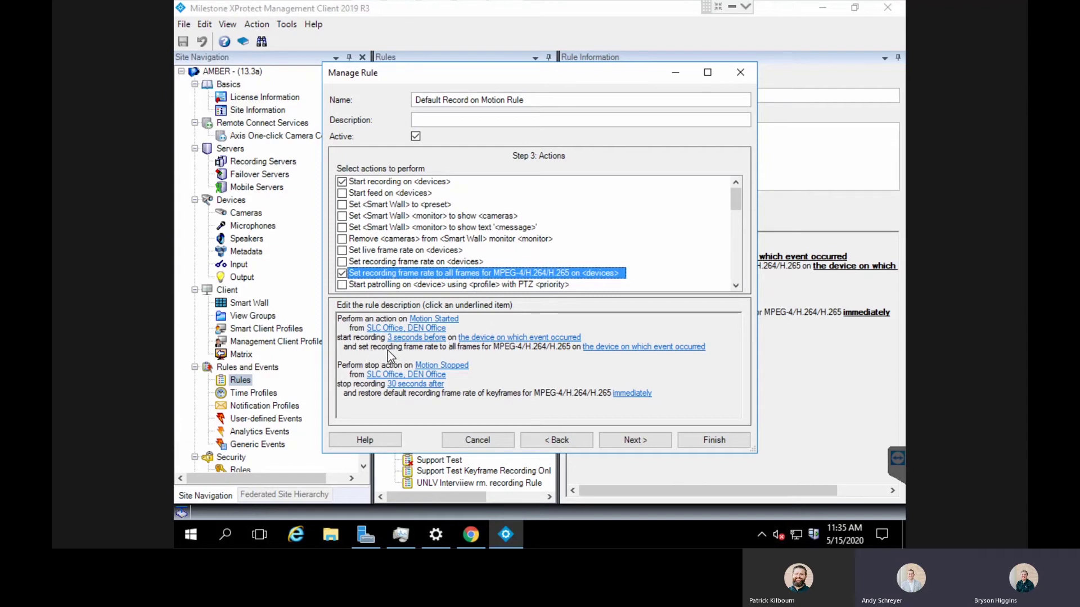
pyautogui.click(709, 440)
pyautogui.click(241, 214)
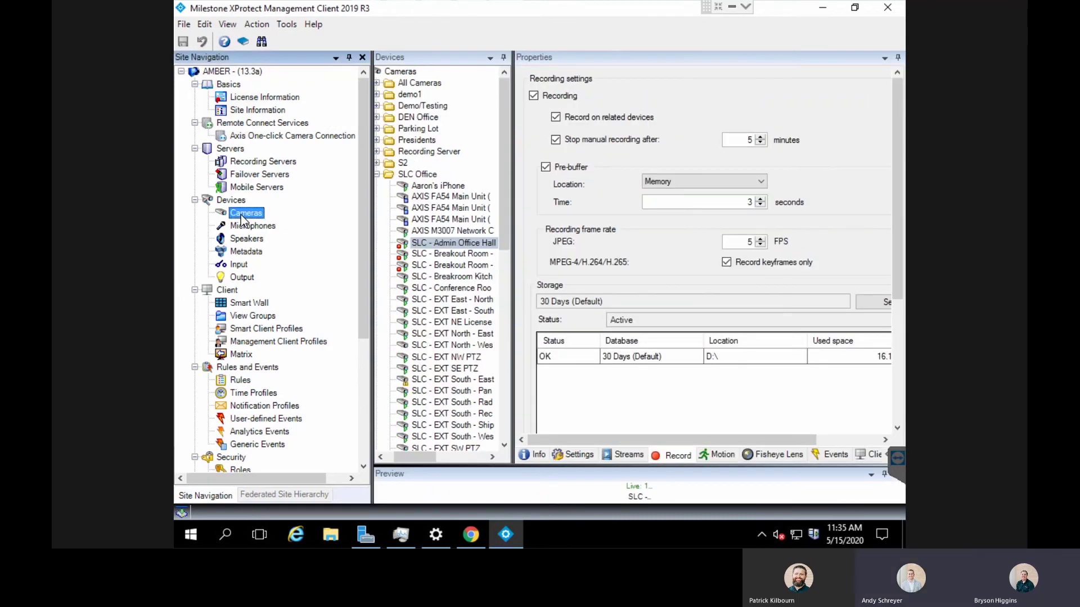
# Step: Show the camera's general and video stream settings (rotation 90, H264, variable bit rate) and enlarge the live preview
pyautogui.click(579, 454)
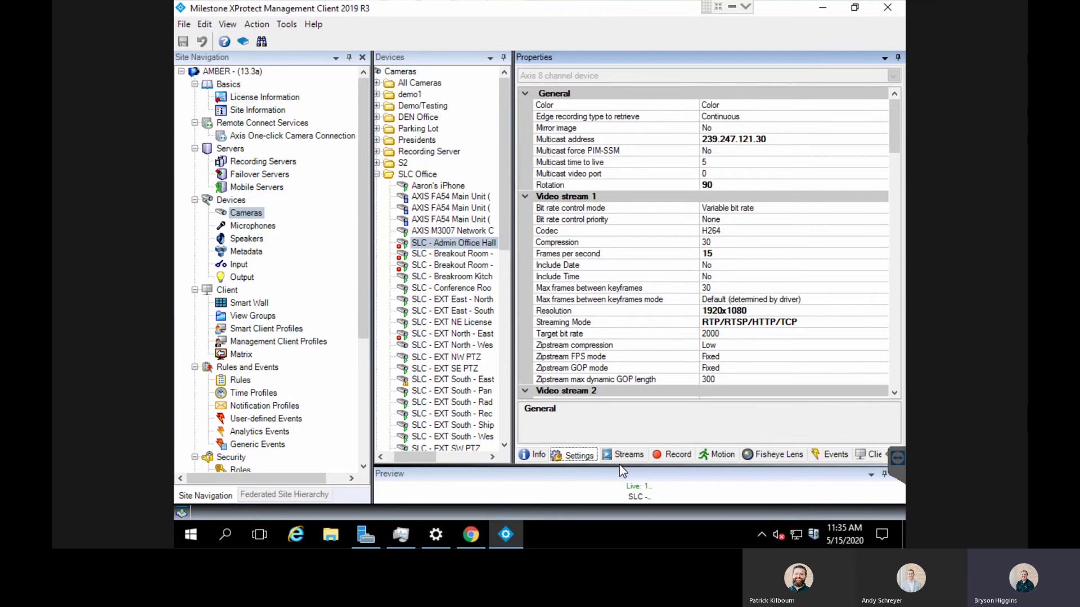
pyautogui.moveTo(619, 464); pyautogui.dragTo(630, 240)
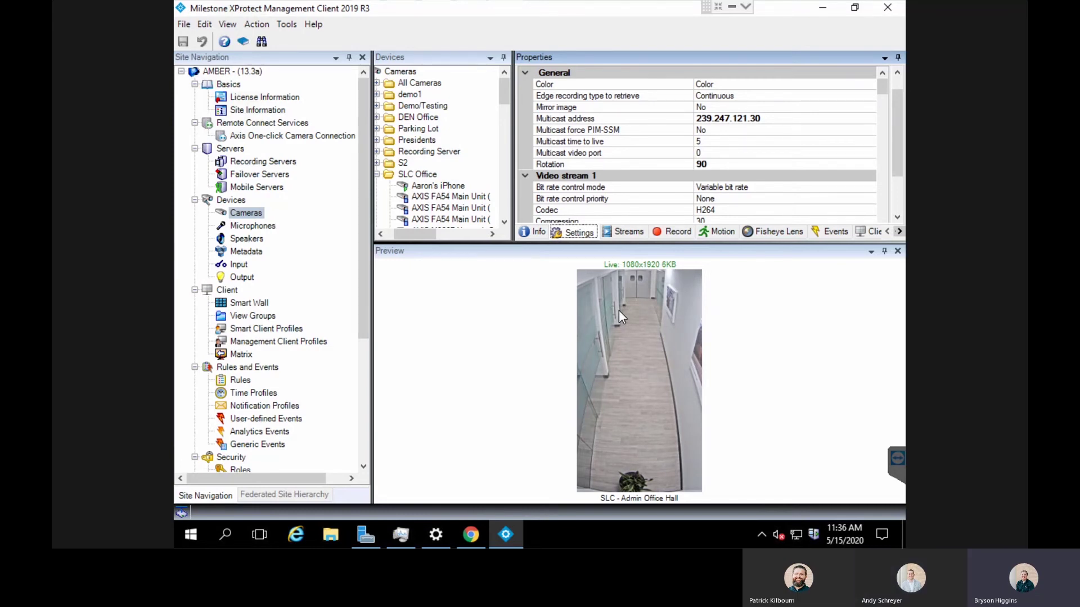
# Step: Review the camera's motion settings: threshold 612 with keyframes-only motion detection on
pyautogui.click(722, 232)
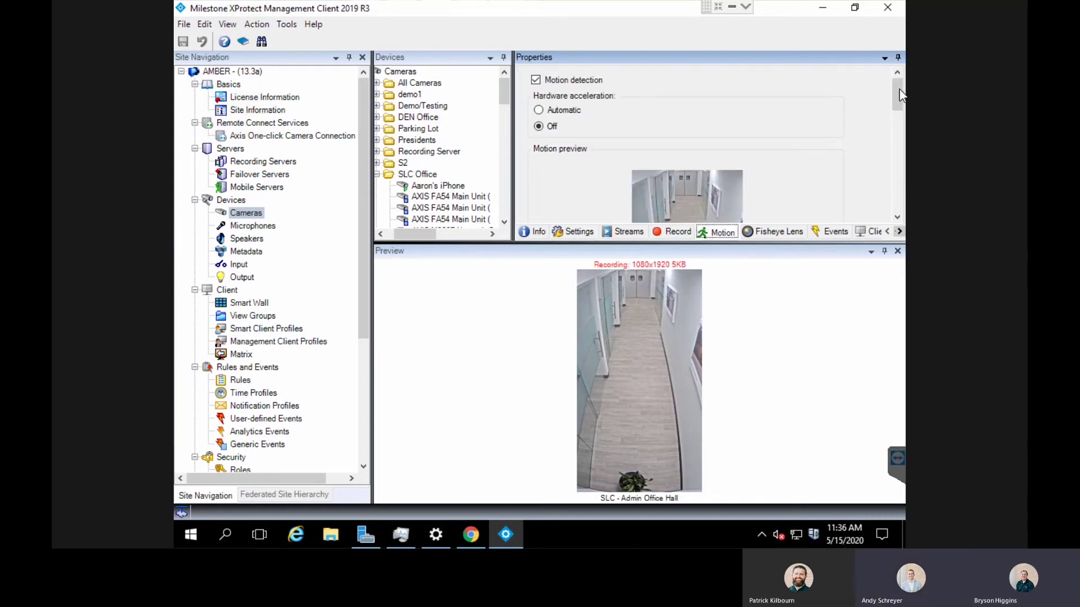
pyautogui.click(896, 130)
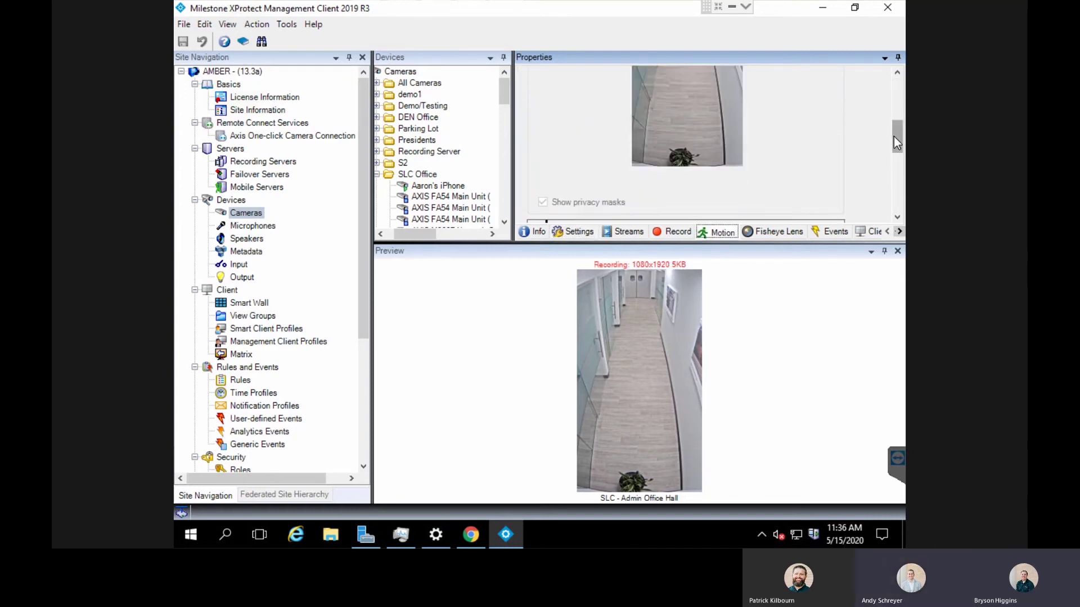
pyautogui.moveTo(893, 136); pyautogui.dragTo(892, 157)
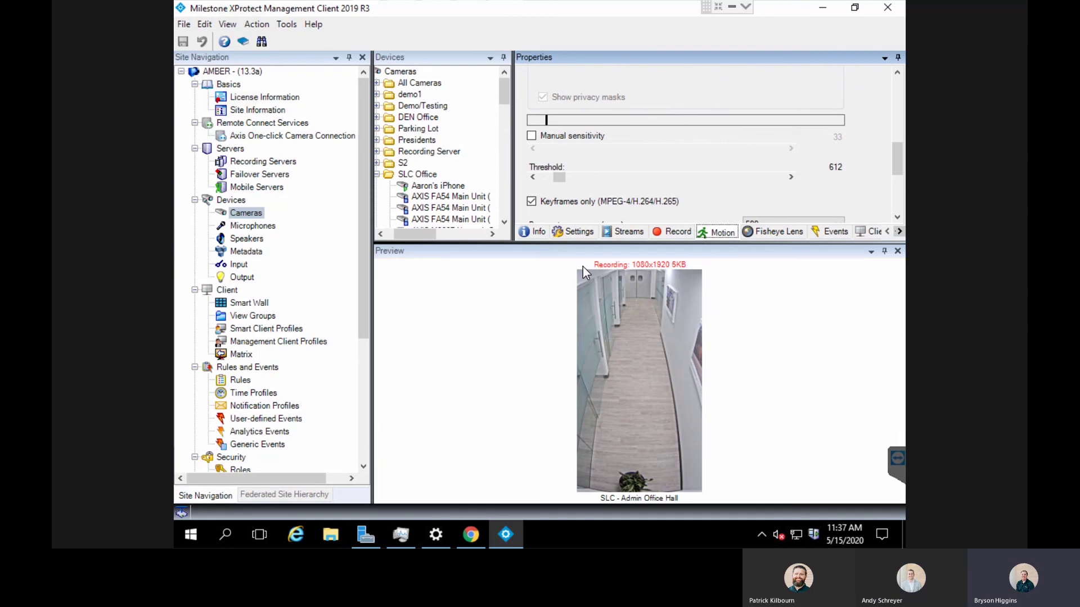
pyautogui.click(678, 232)
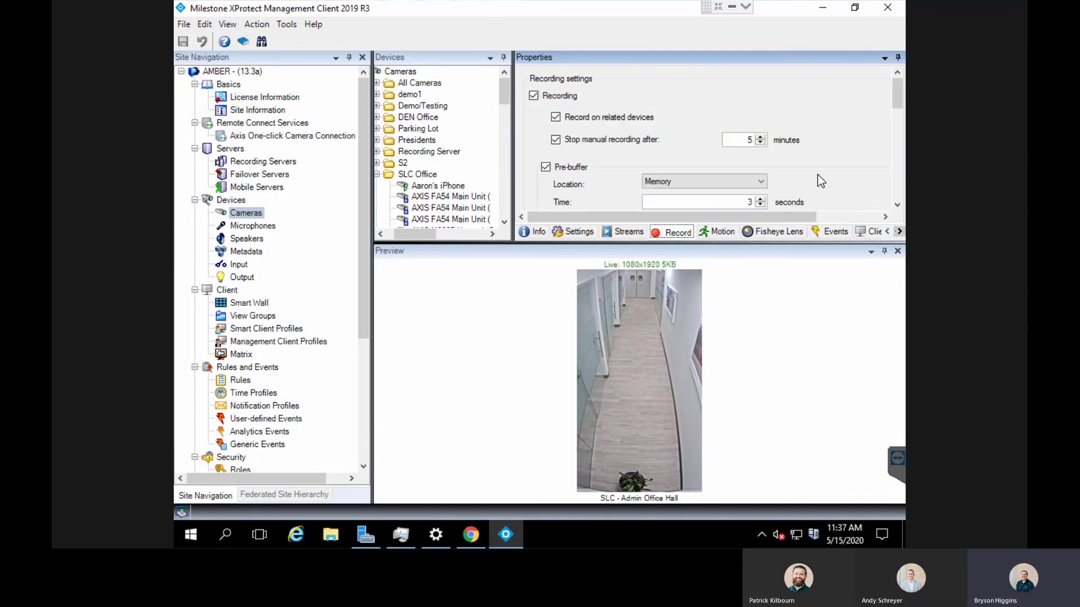